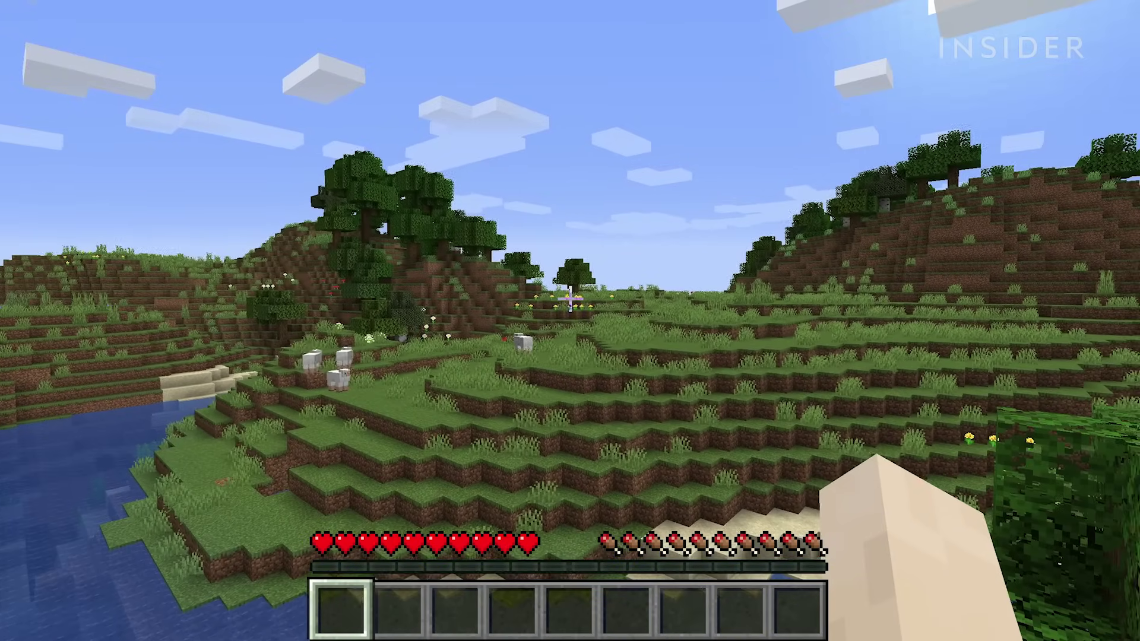
Pause the Minecraft game with Esc to bring up the Game Menu.
key("Escape")
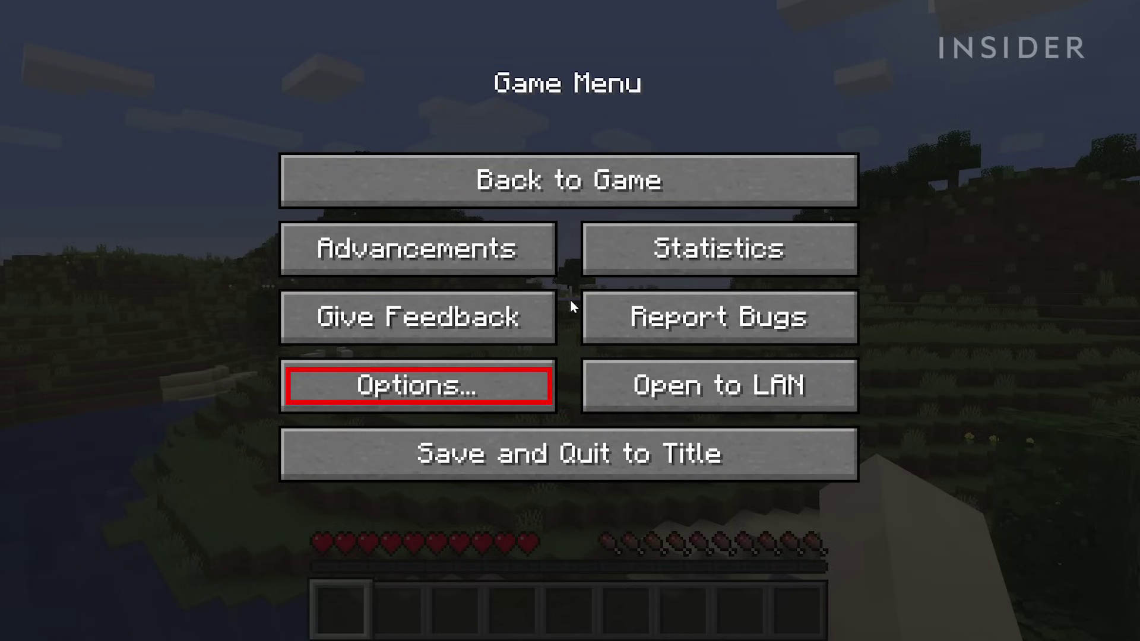
Lower the field of view to 30 in Options to zoom in, then return to the game.
left_click(506, 382)
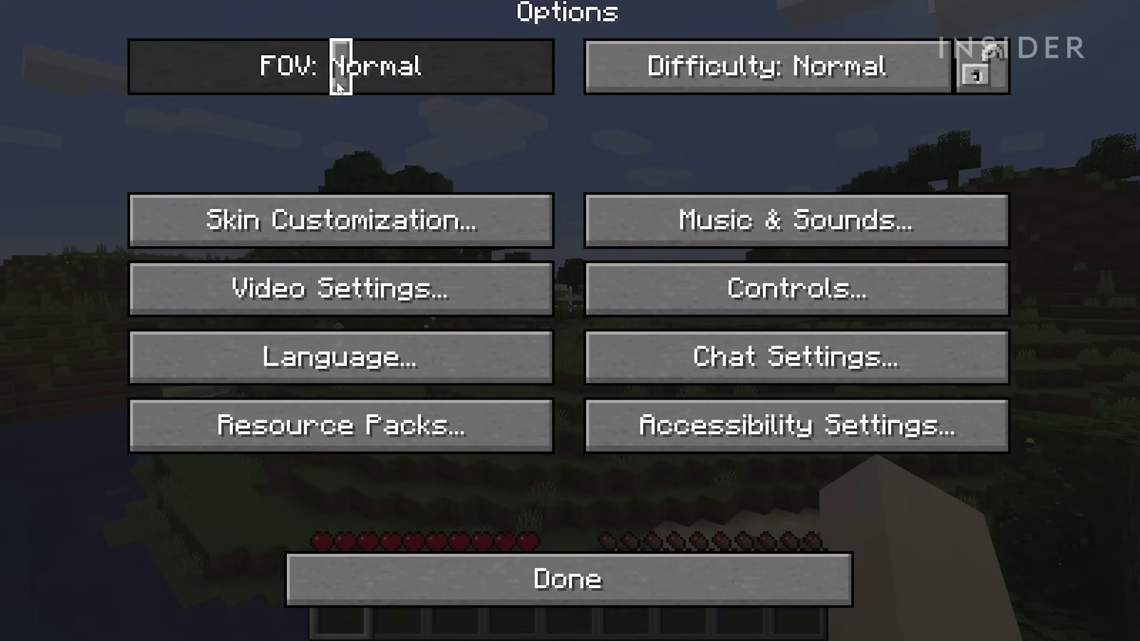
left_click_drag(343, 87, 131, 87)
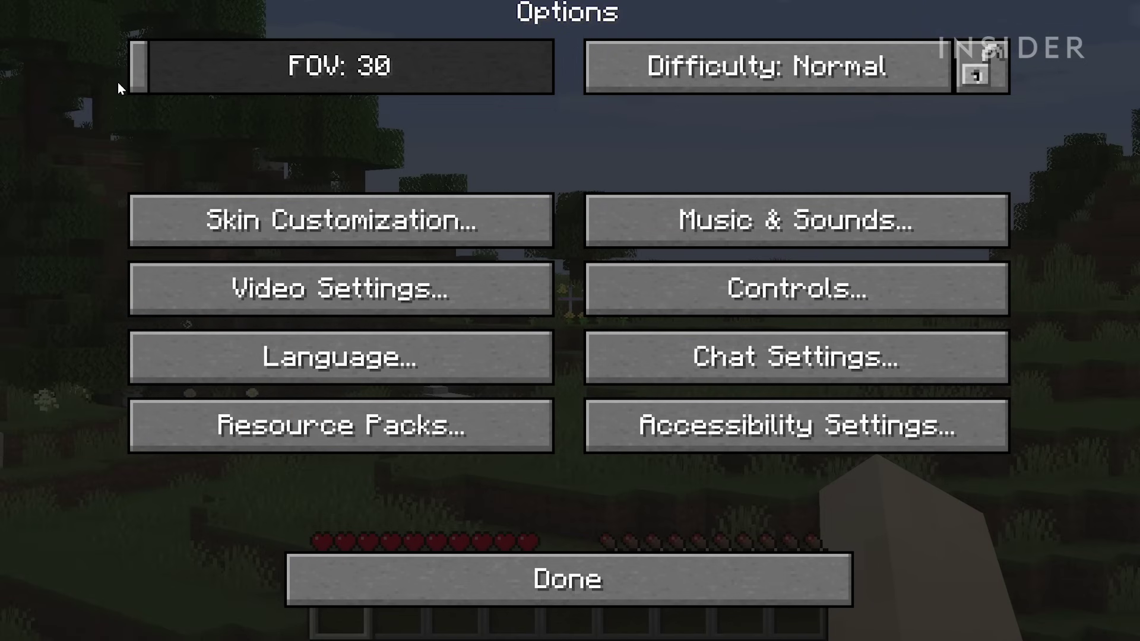
key("Escape")
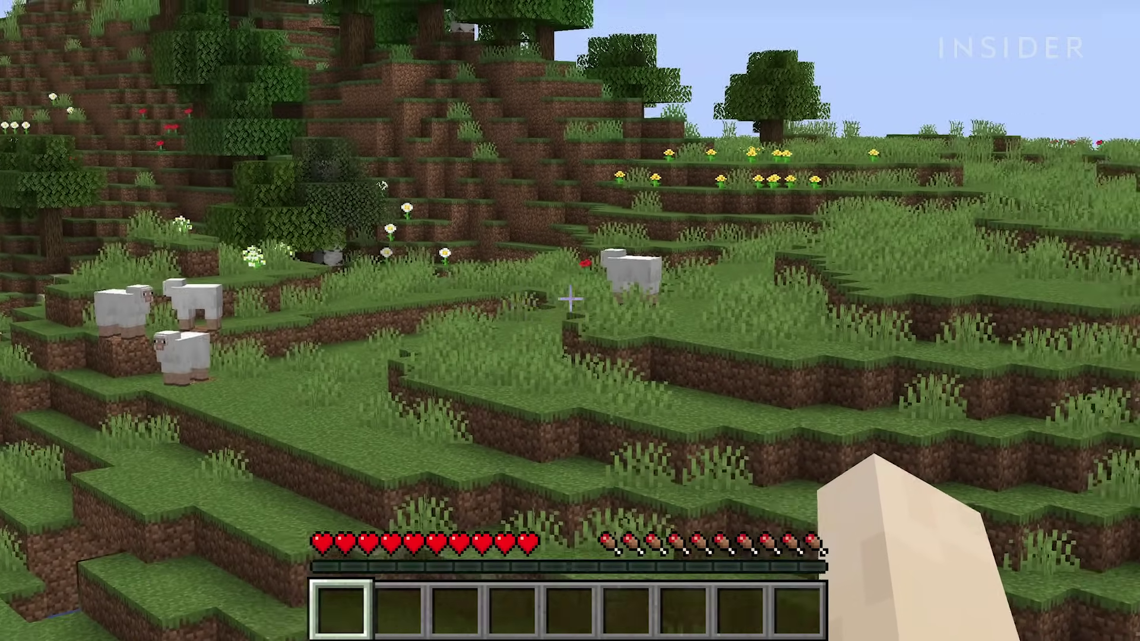
Raise the field of view to the maximum Quake Pro setting and return to the game.
key("Escape")
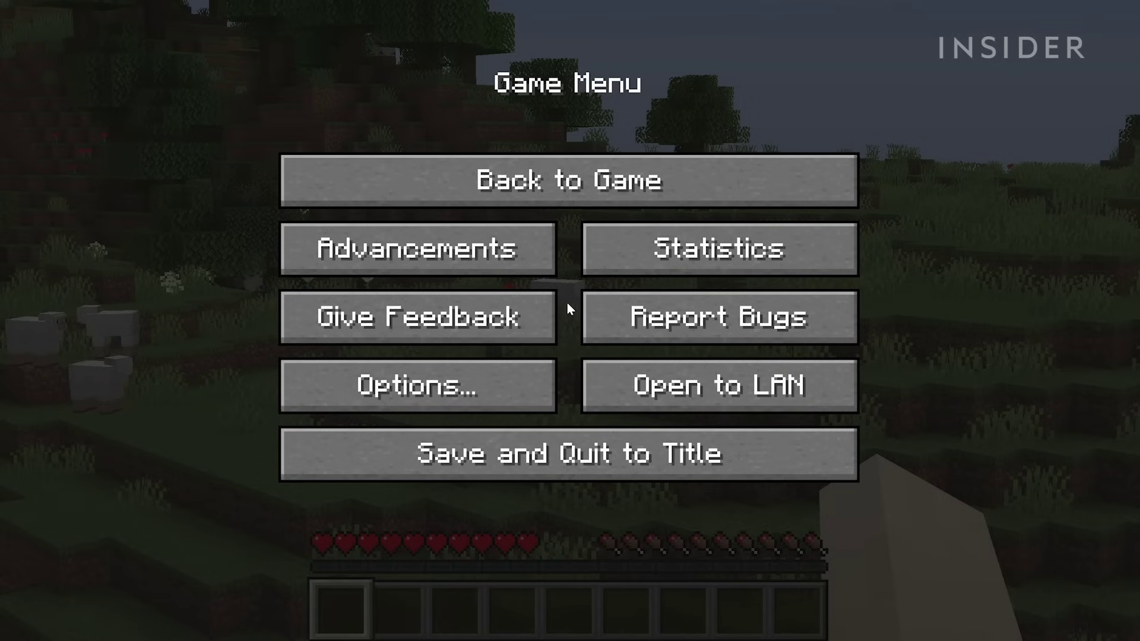
left_click(517, 371)
left_click_drag(144, 83, 564, 92)
key("Escape")
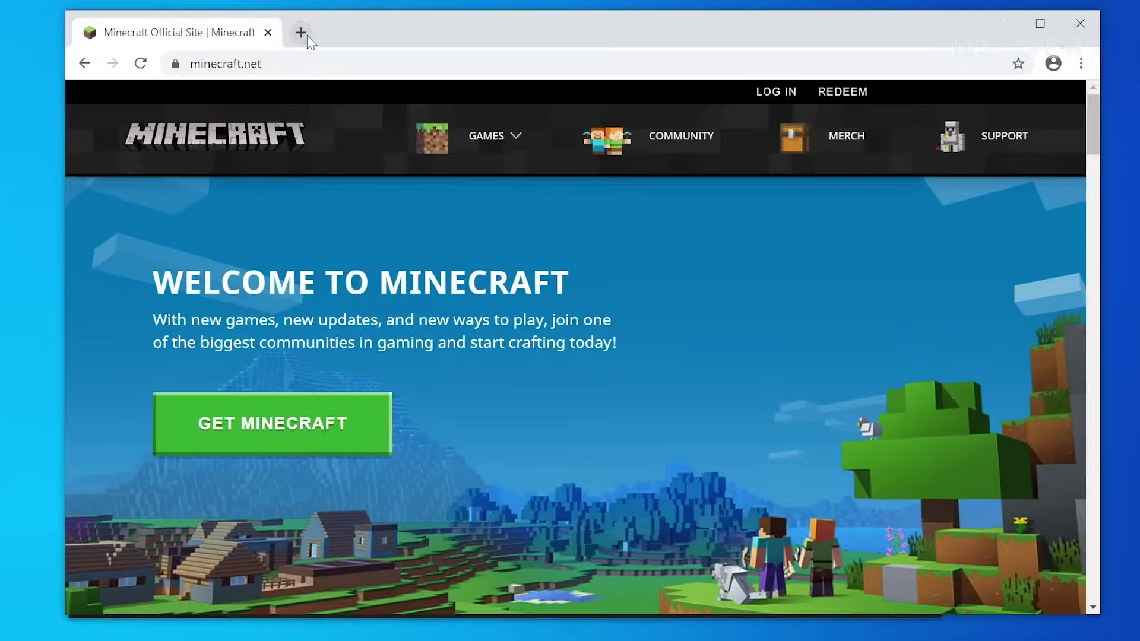
Go to optifine.net and download the OptiFine 1.16.3 HD U G3 jar from its Downloads page.
left_click(363, 57)
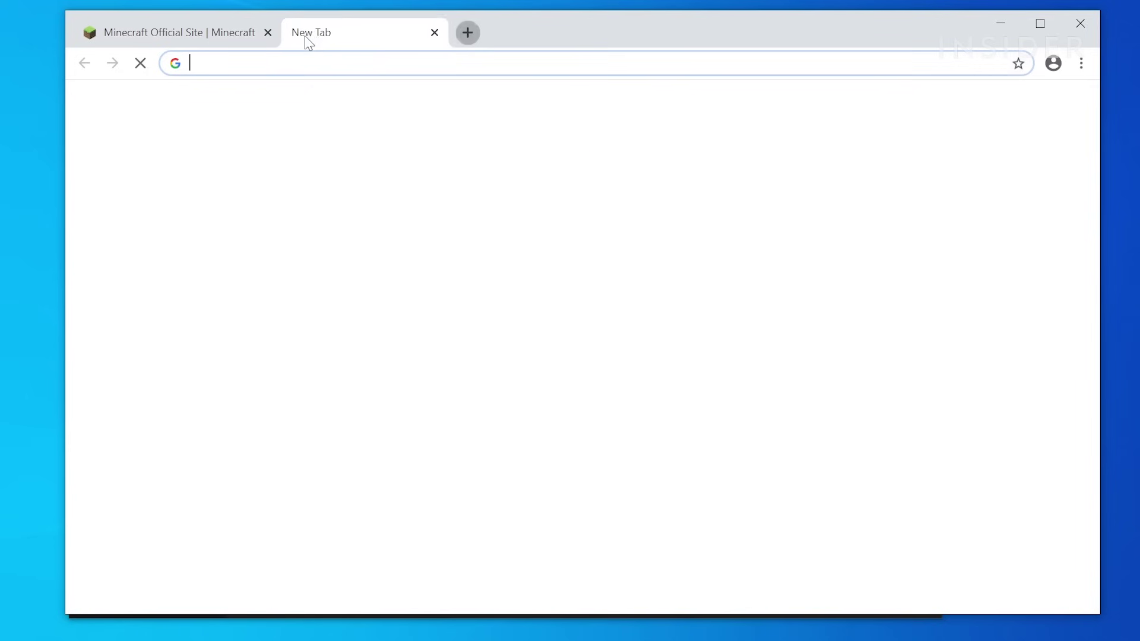
type("opti")
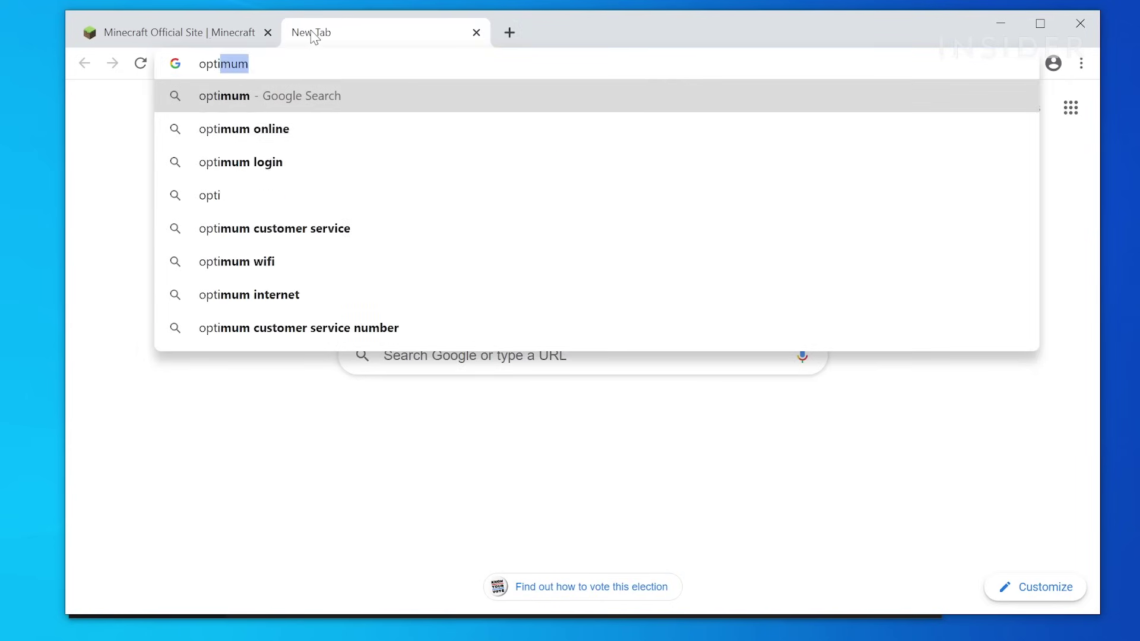
type("fine.net")
key("Return")
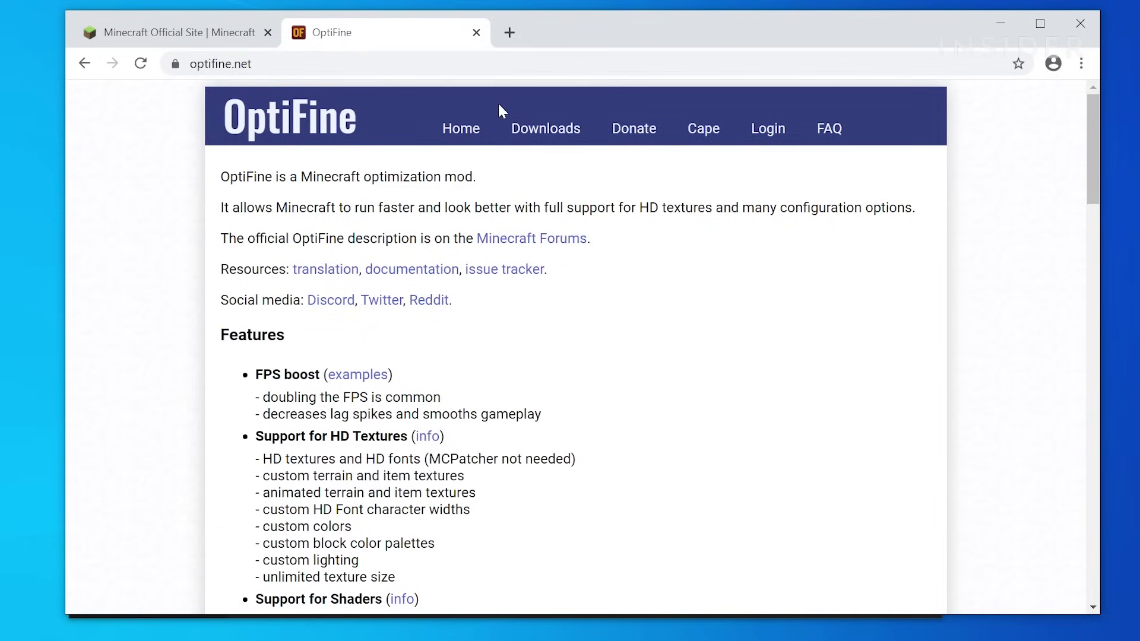
left_click(529, 141)
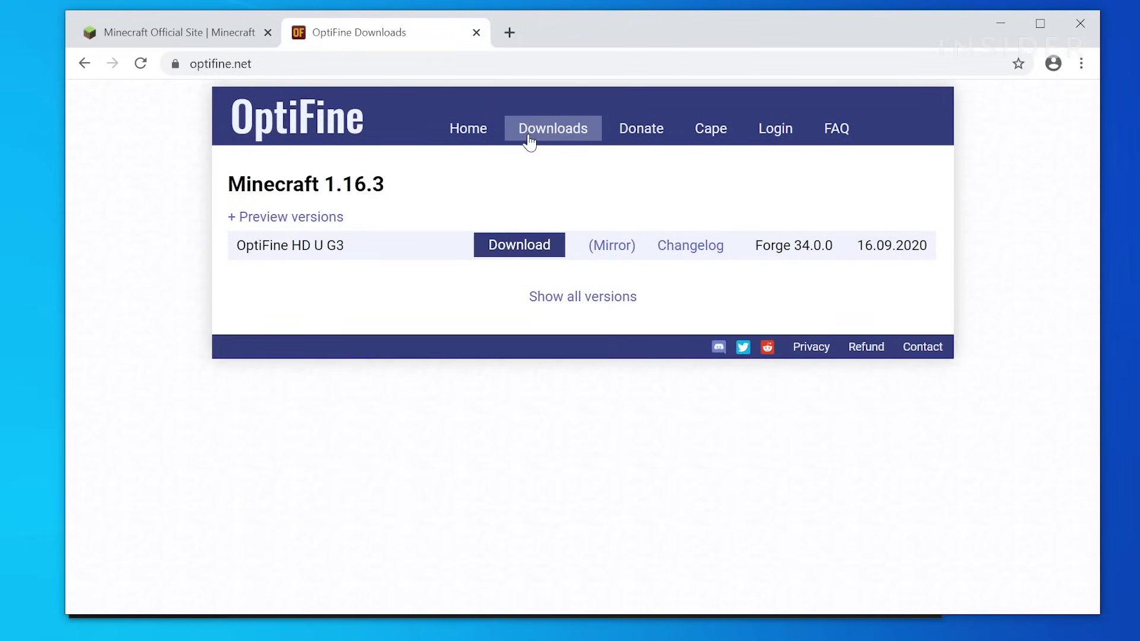
left_click(524, 252)
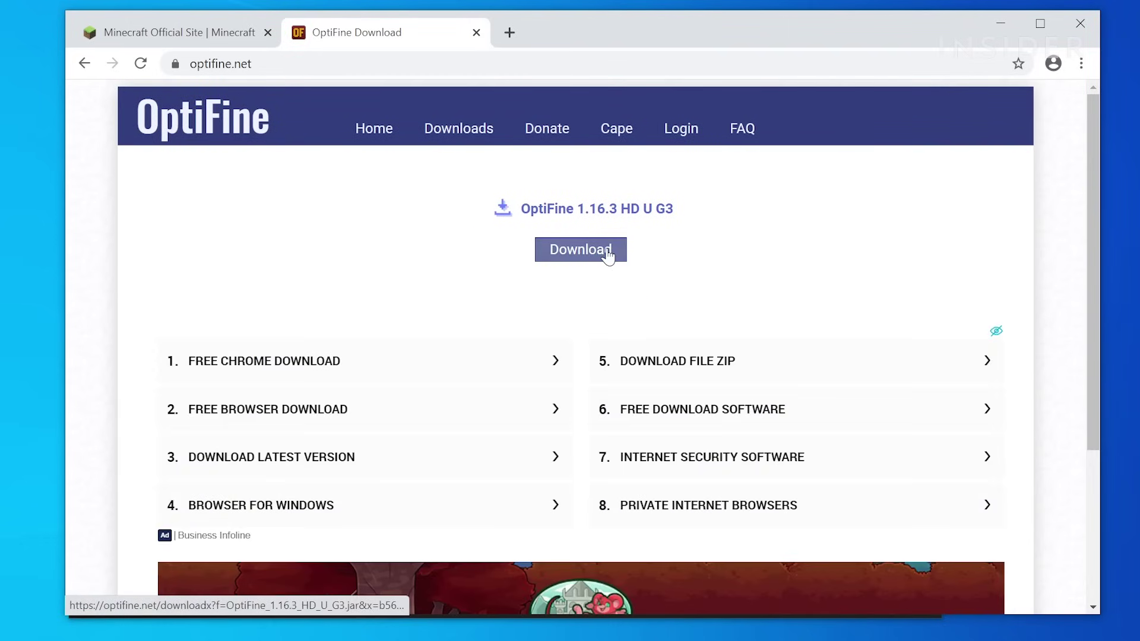
left_click(607, 255)
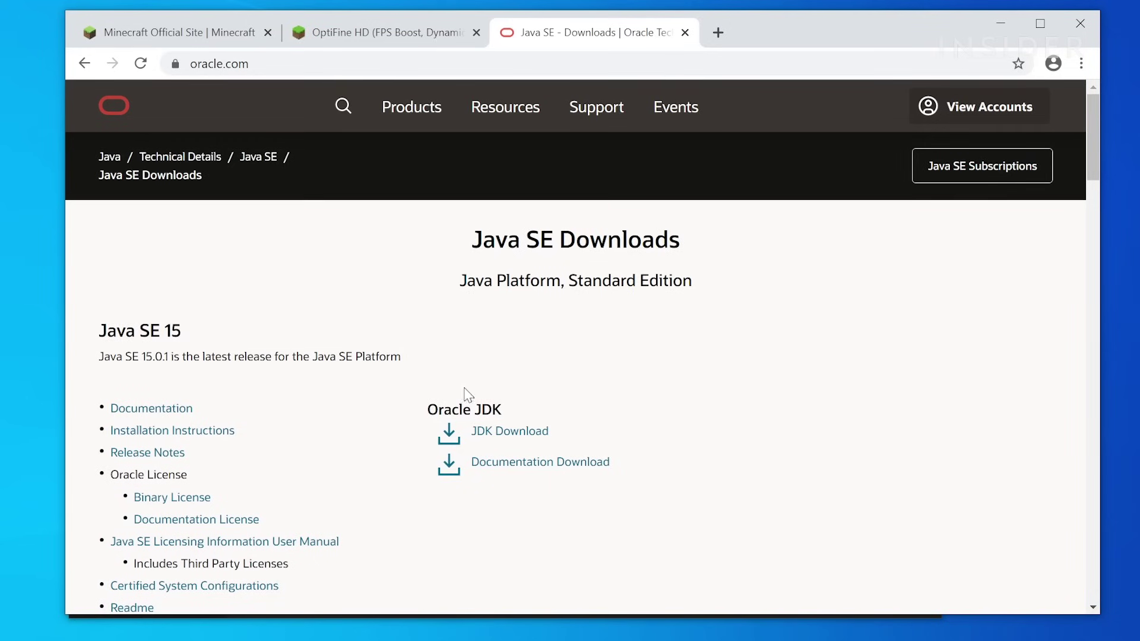
Download the JDK 15.0.1 Windows x64 installer after accepting the Oracle license agreement.
left_click(506, 432)
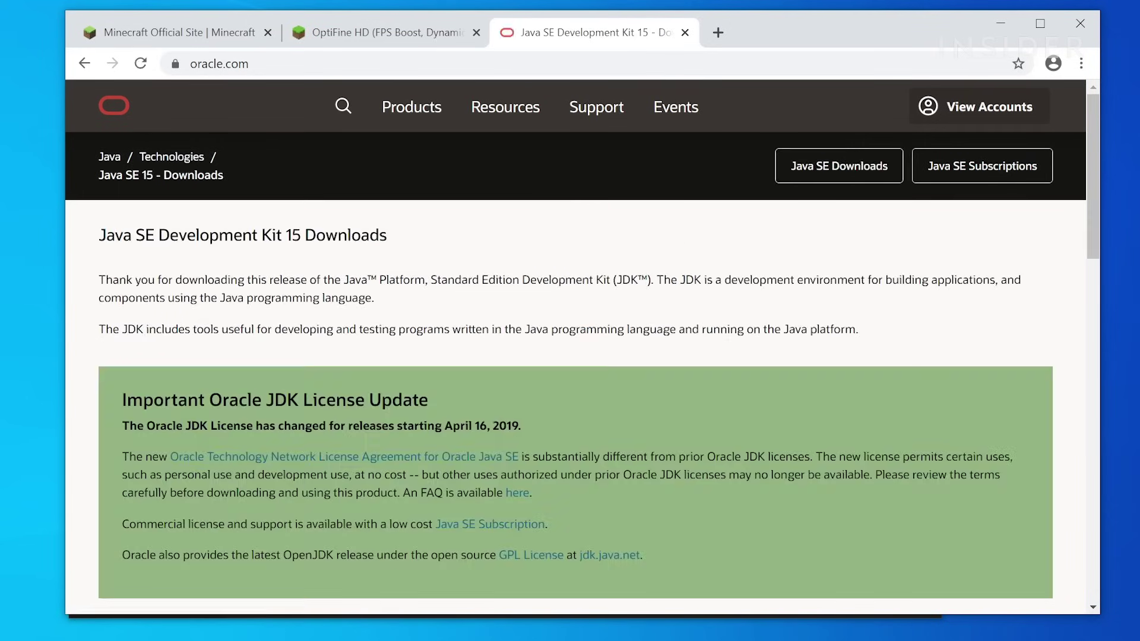
scroll(506, 431, "down", 2)
scroll(368, 326, "down", 11)
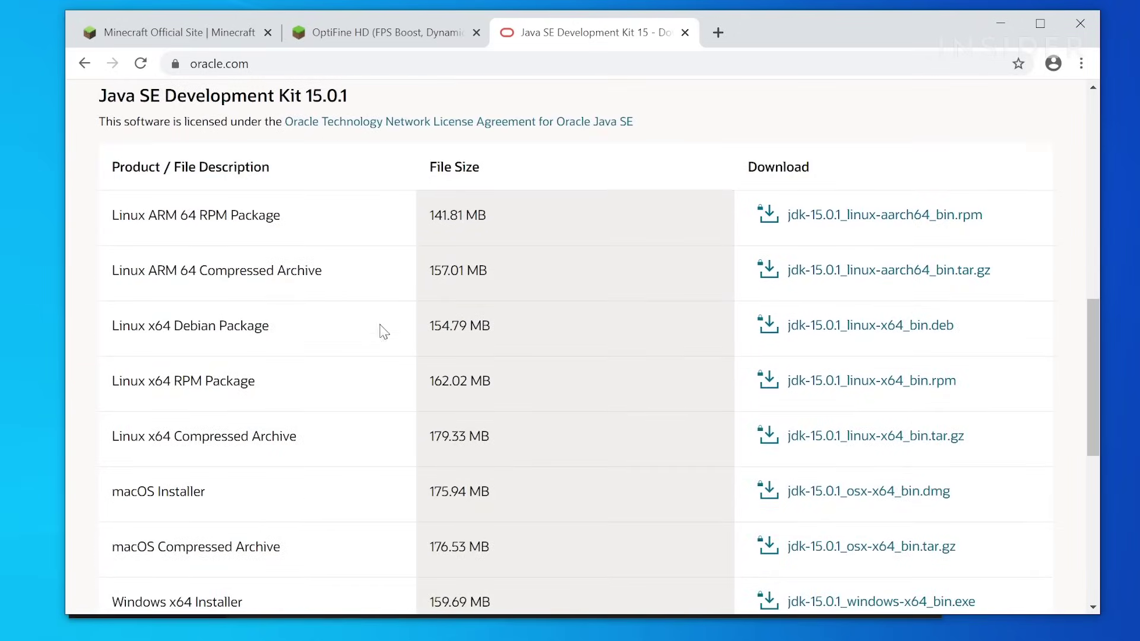
scroll(516, 415, "down", 1)
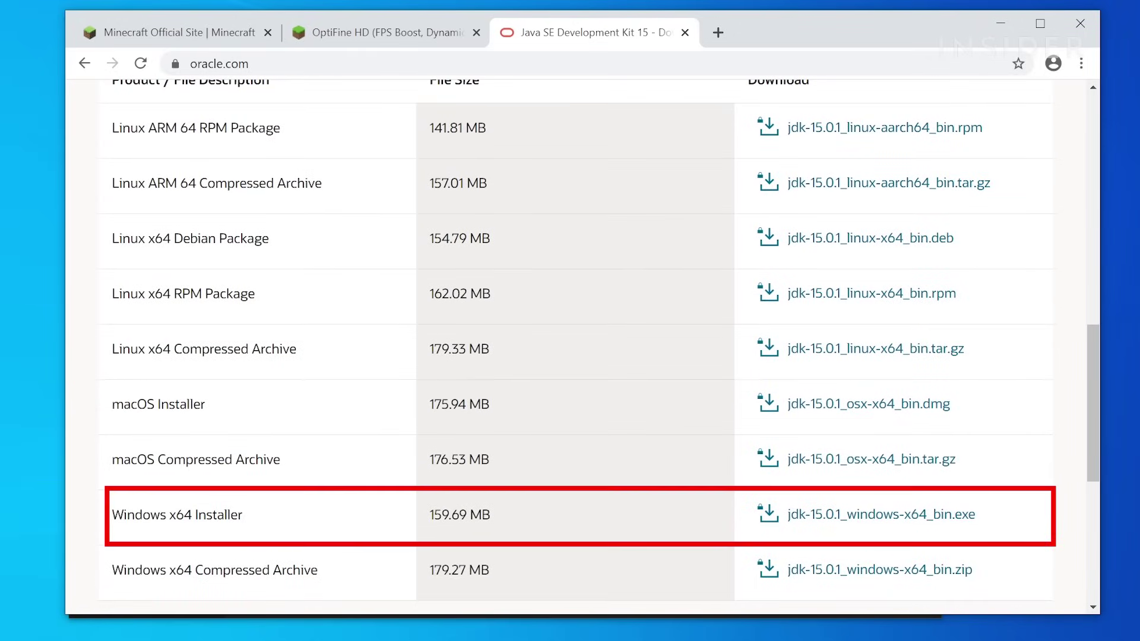
left_click(894, 515)
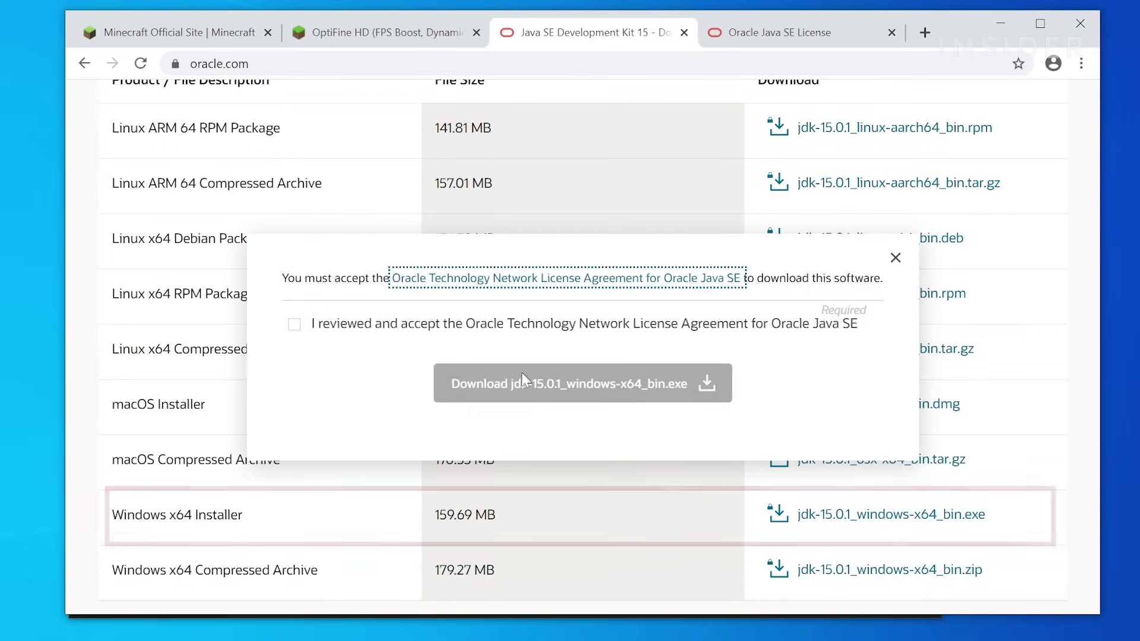
left_click(294, 324)
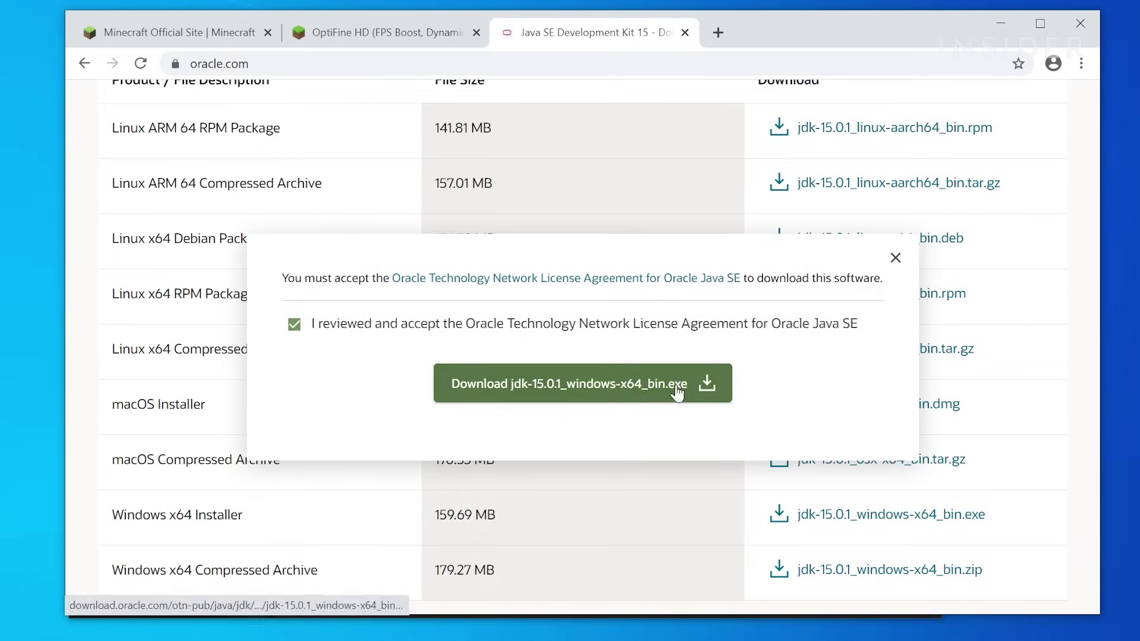
left_click(681, 386)
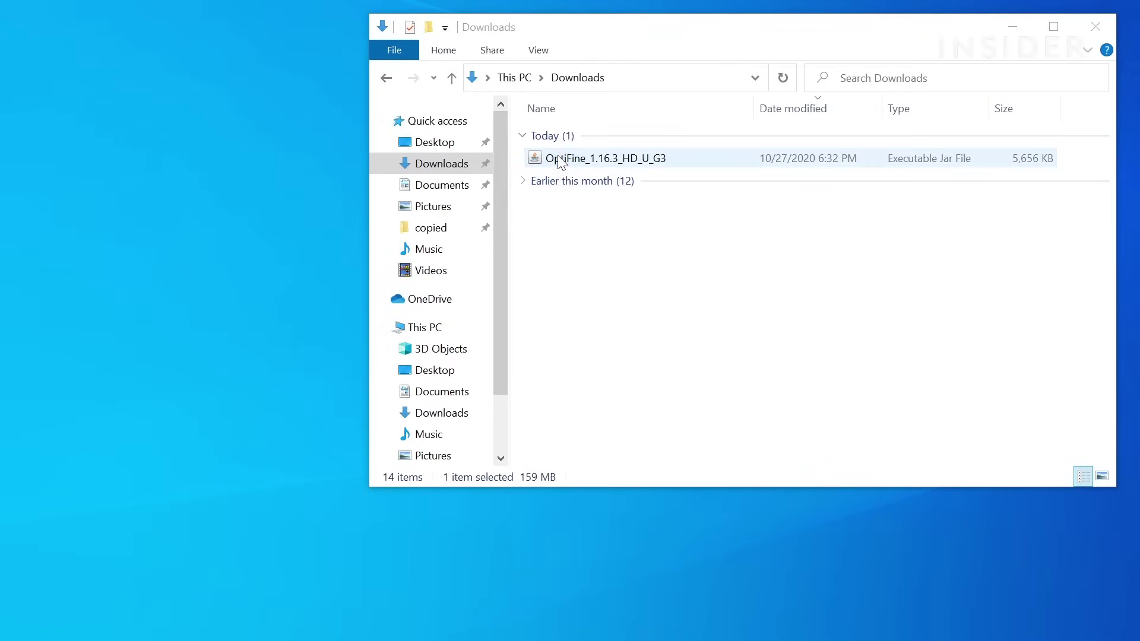
left_click(560, 160)
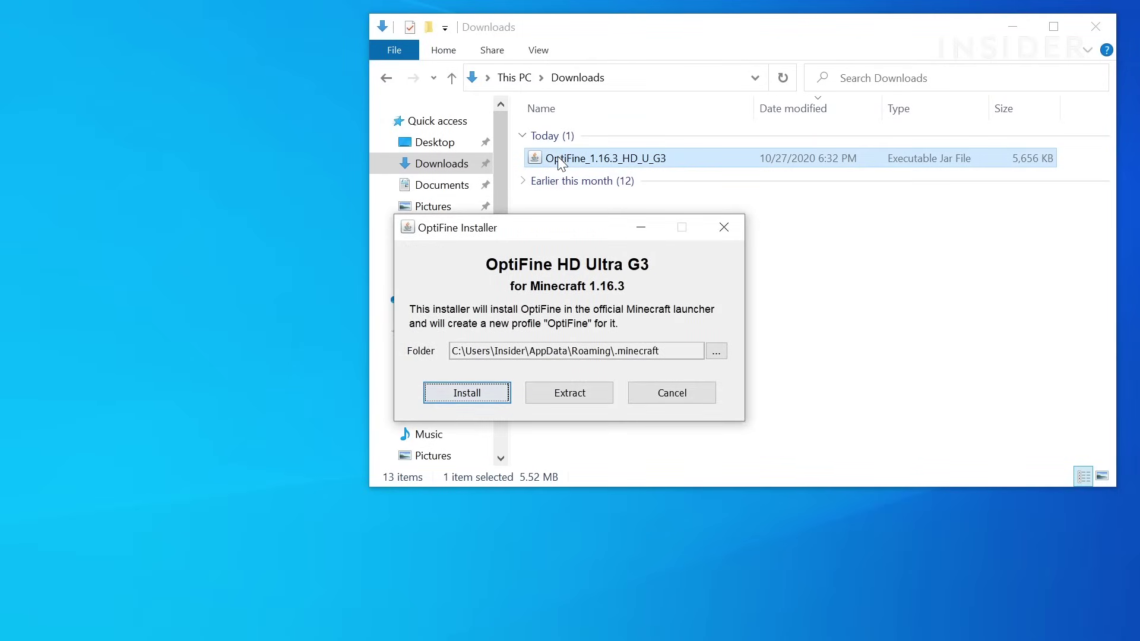
Install OptiFine into the Minecraft folder and dismiss the success message.
left_click(489, 393)
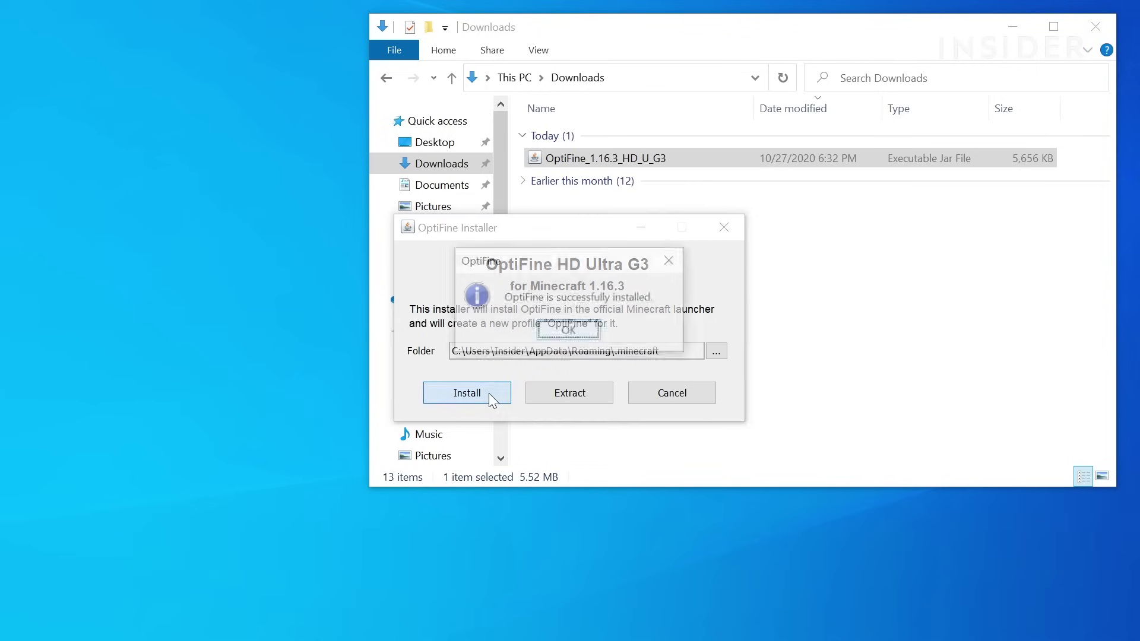
left_click(568, 331)
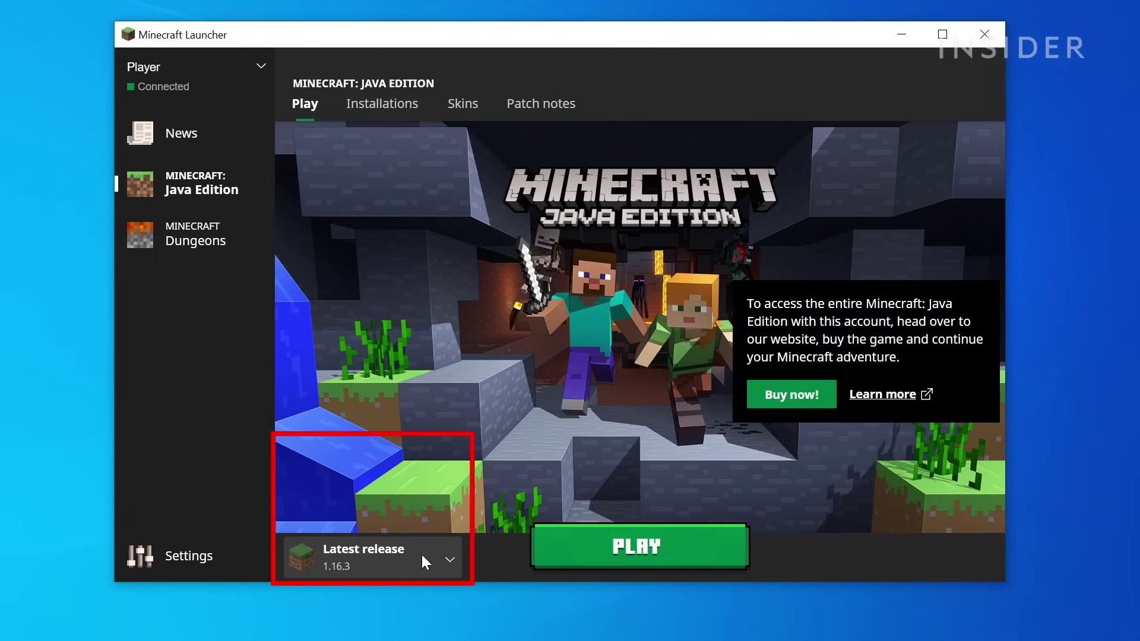
Select the OptiFine profile from the launcher's version list and launch Minecraft 1.16.3.
left_click(419, 552)
left_click(388, 508)
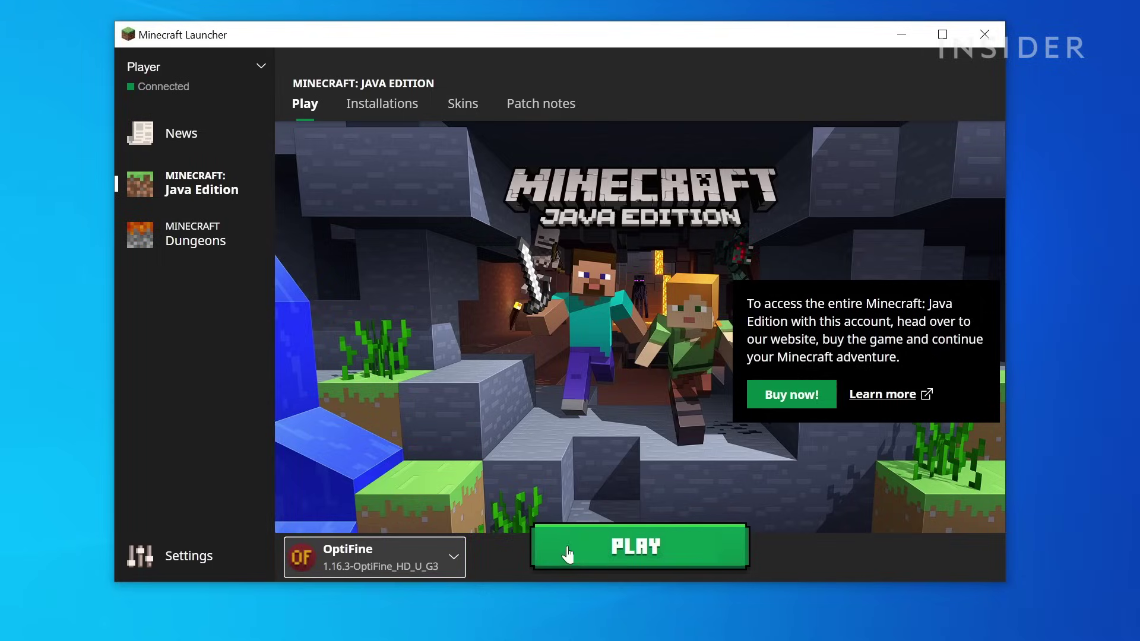
left_click(643, 562)
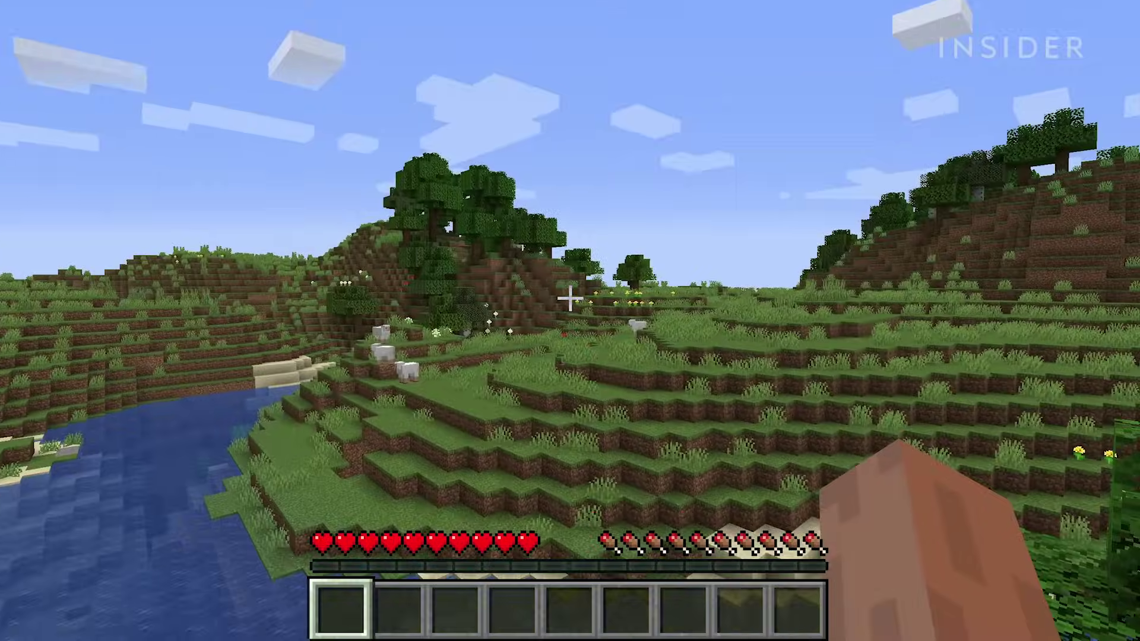
In Options > Controls, select the Miscellaneous Zoom binding (C) so it can be reassigned.
key("Escape")
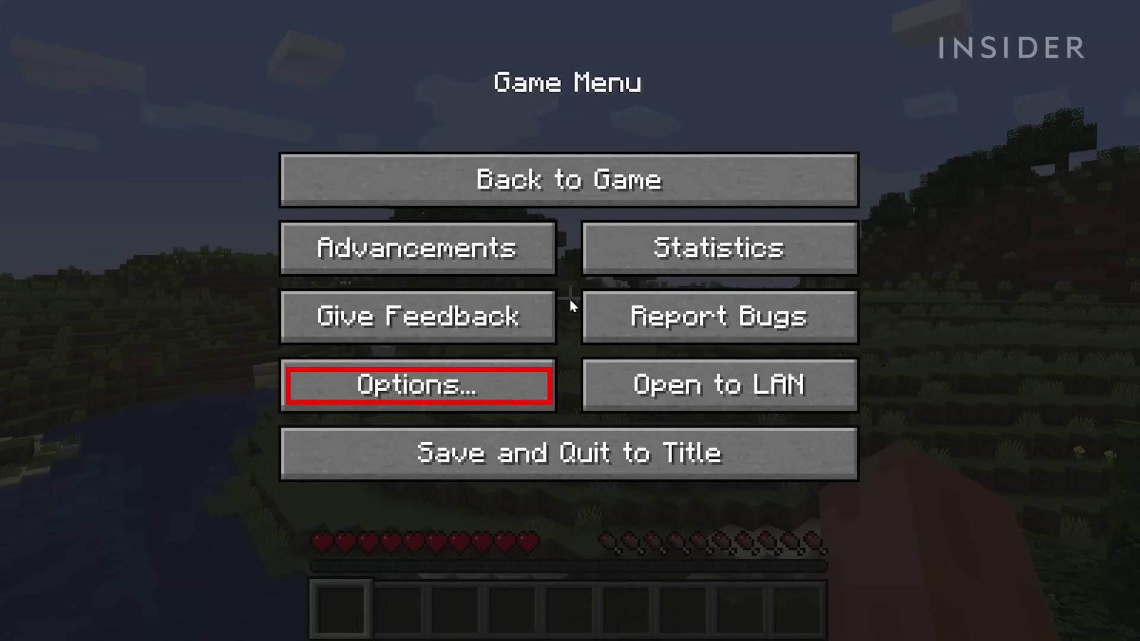
left_click(514, 377)
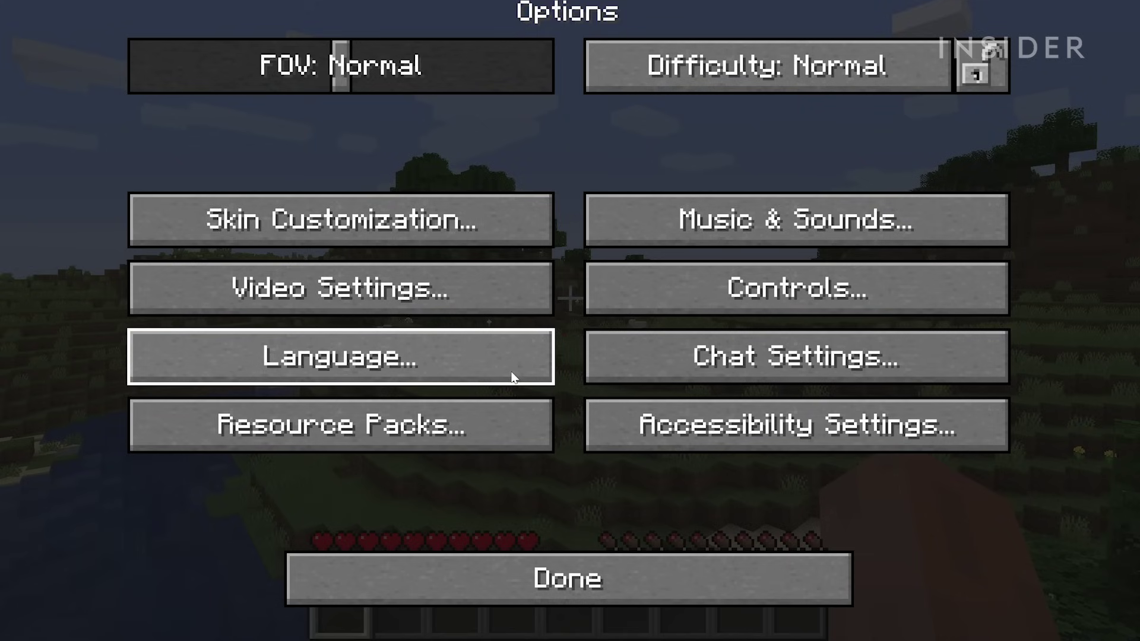
left_click(646, 290)
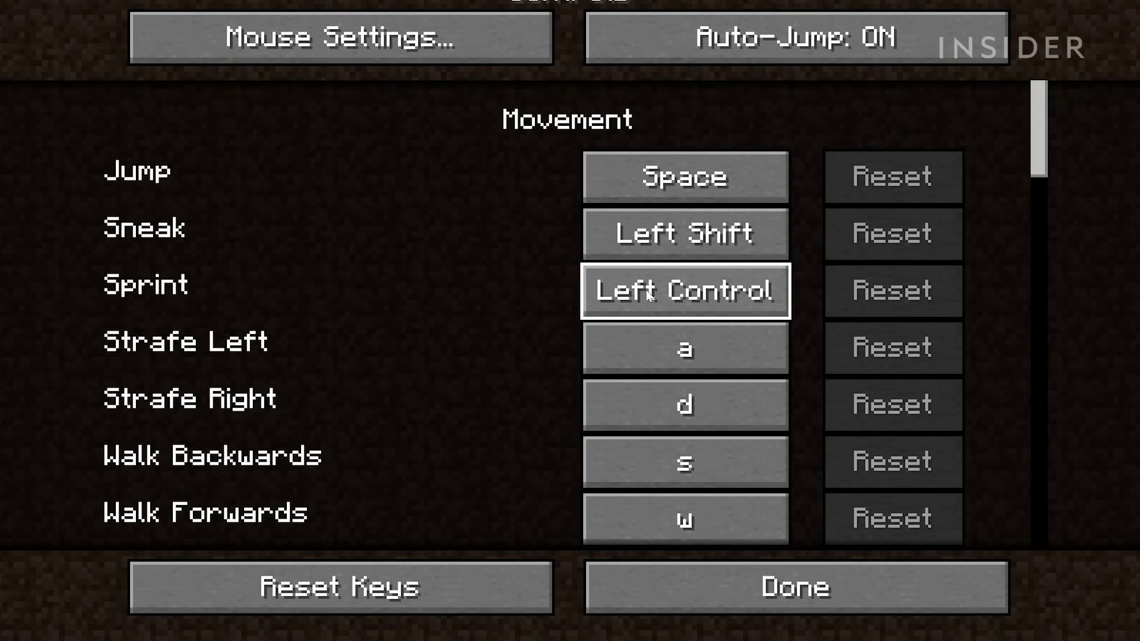
left_click_drag(1039, 141, 1027, 535)
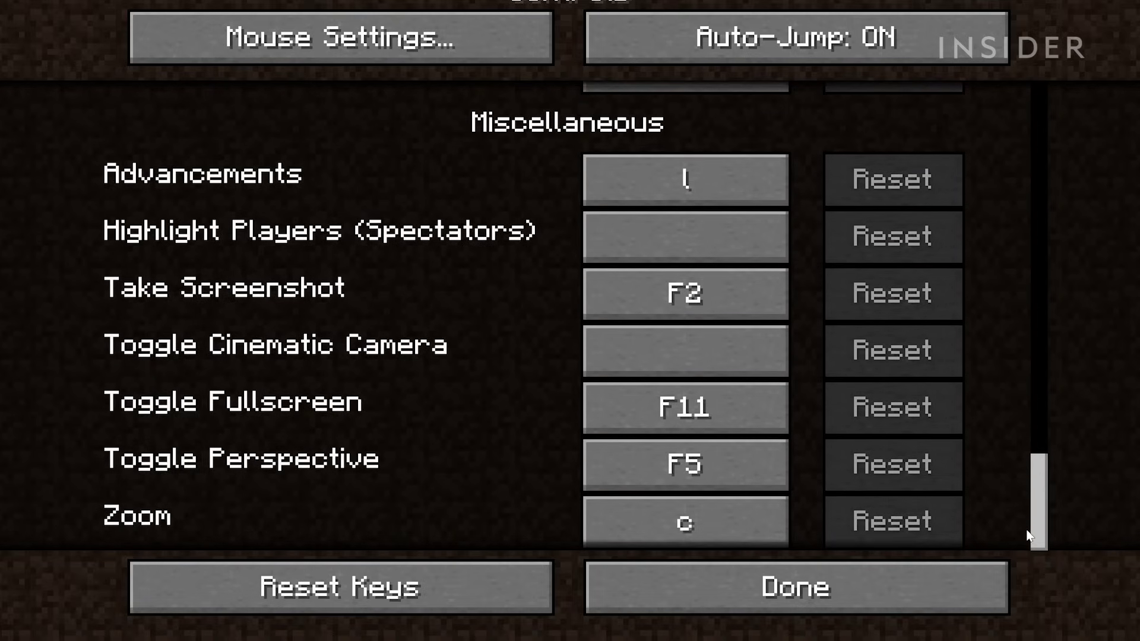
left_click(722, 527)
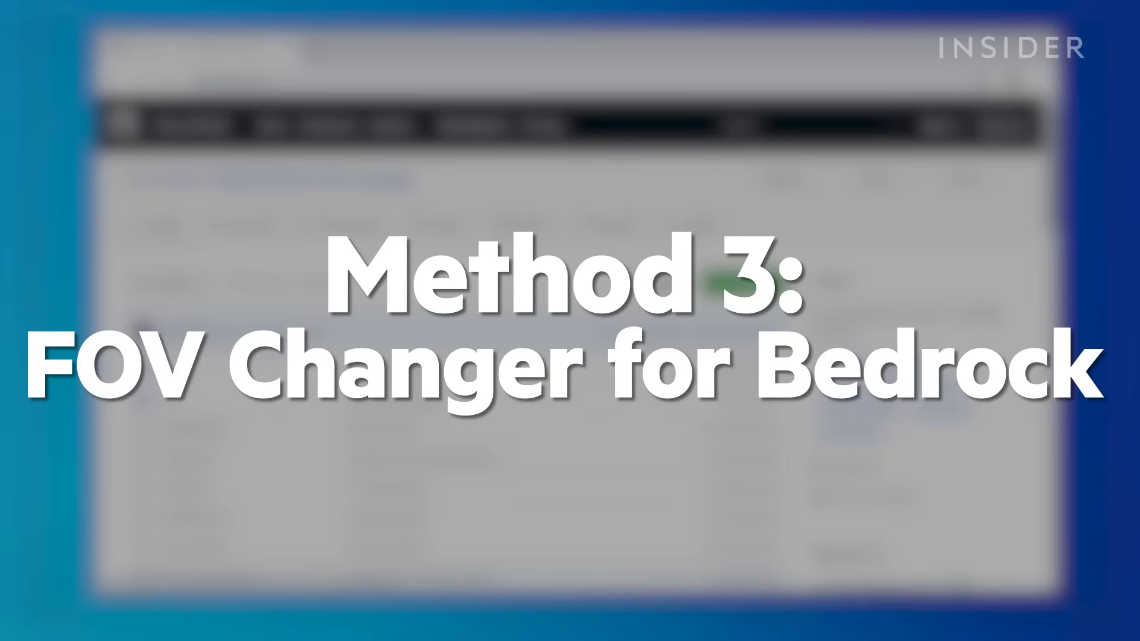
Download FOV-Changer.zip via 'Download directly' in the GitHub README and open the archive.
scroll(574, 344, "down", 6)
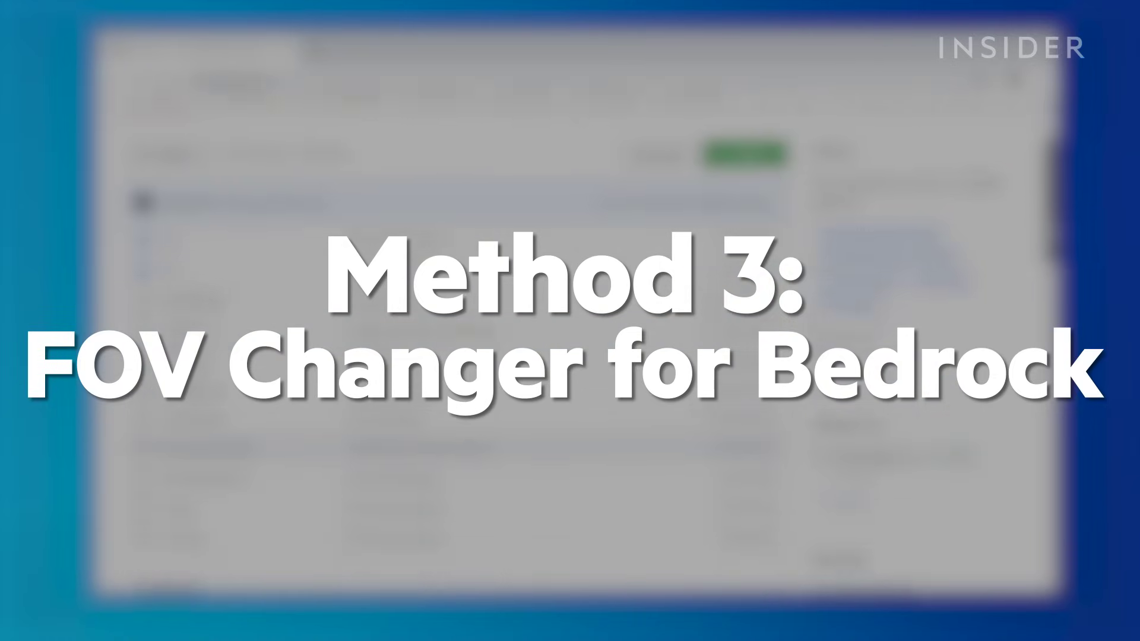
scroll(1049, 347, "down", 2)
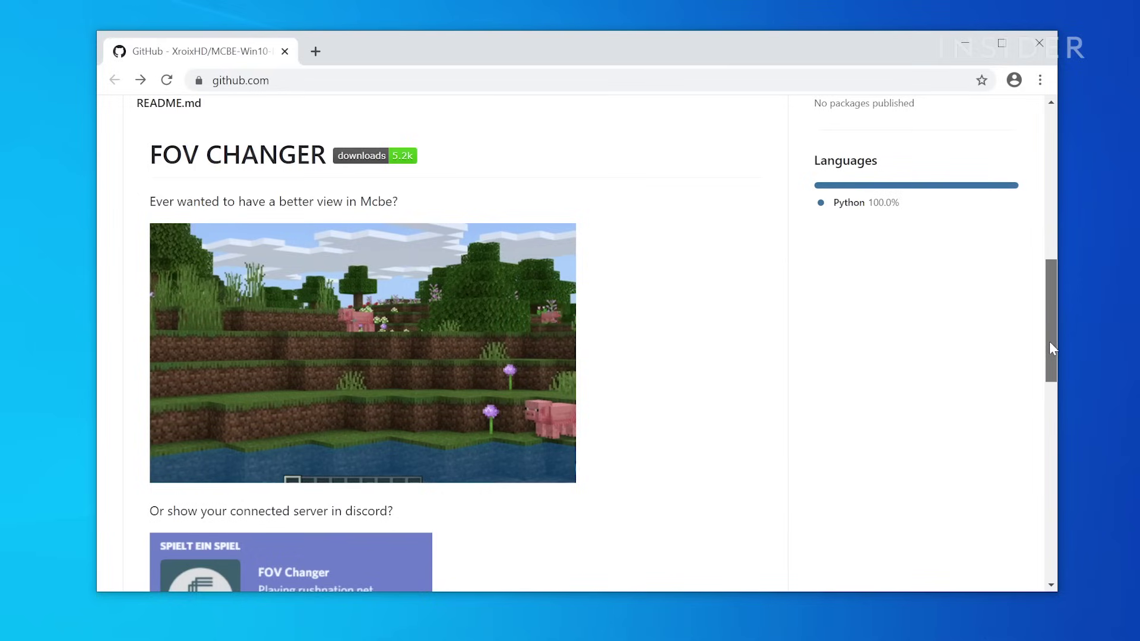
left_click_drag(1050, 343, 1049, 477)
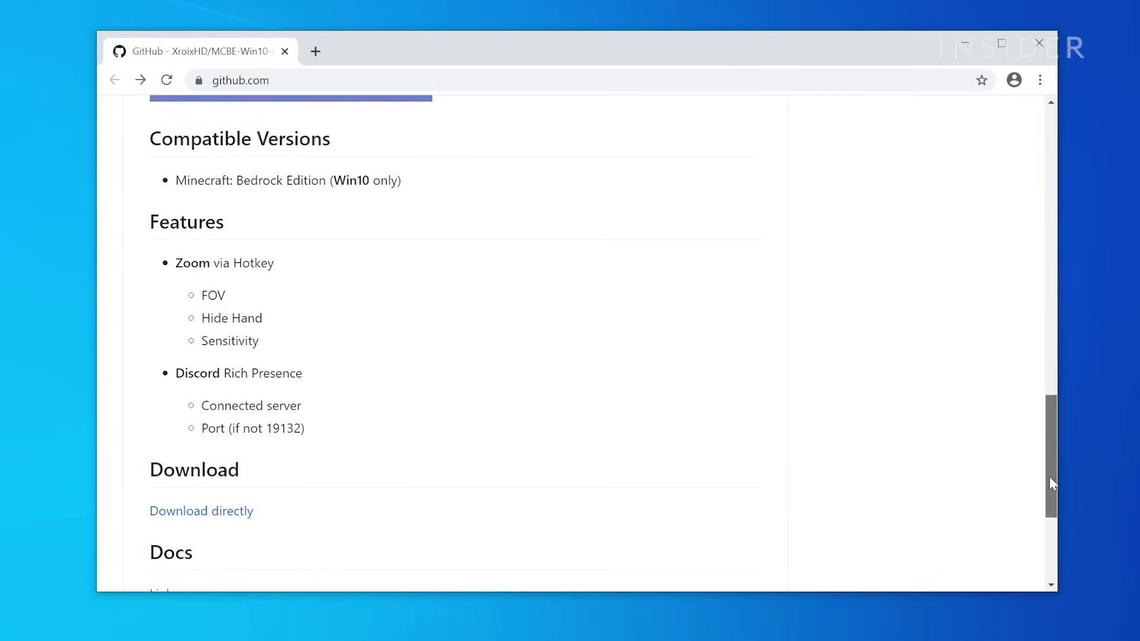
left_click(193, 514)
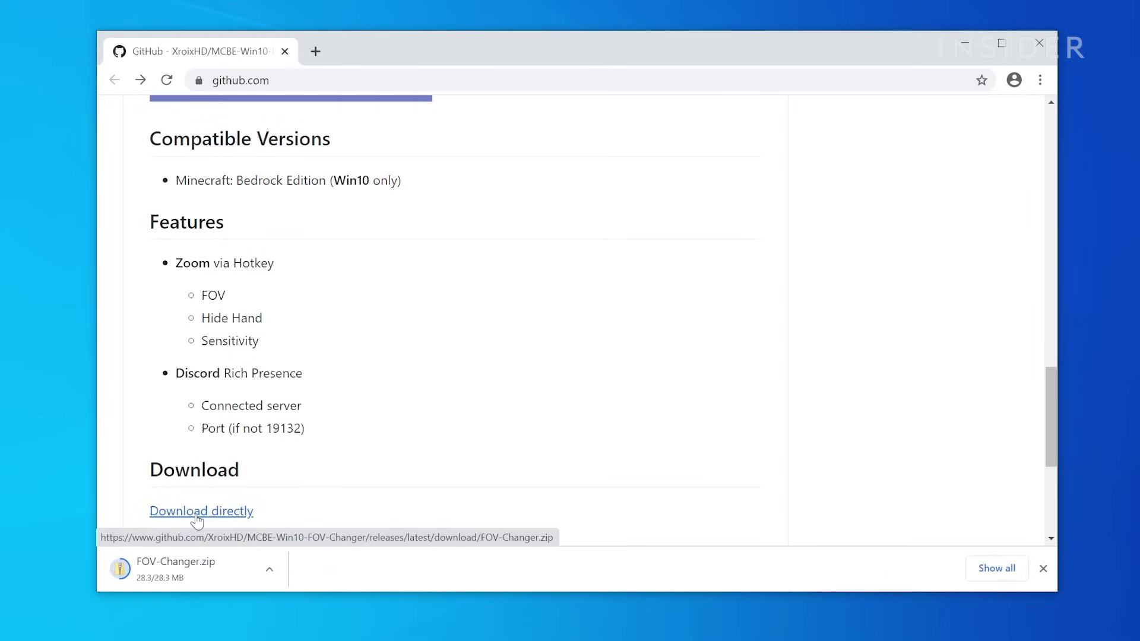
left_click(191, 569)
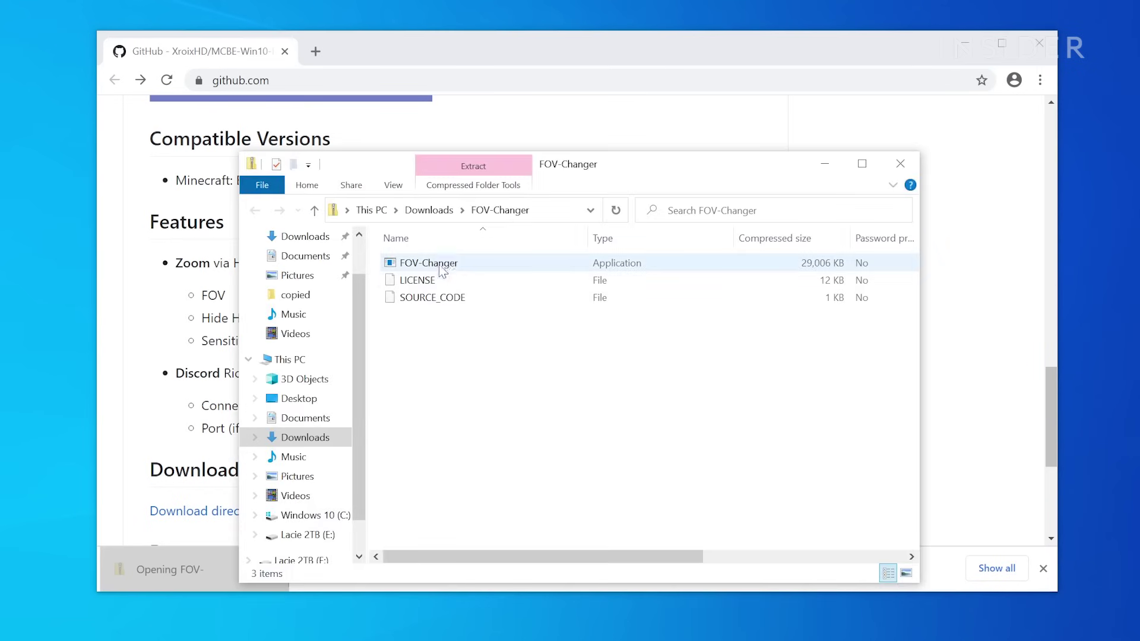
Extract all of FOV-Changer.zip into a FOV-Changer folder in Downloads.
left_click(464, 172)
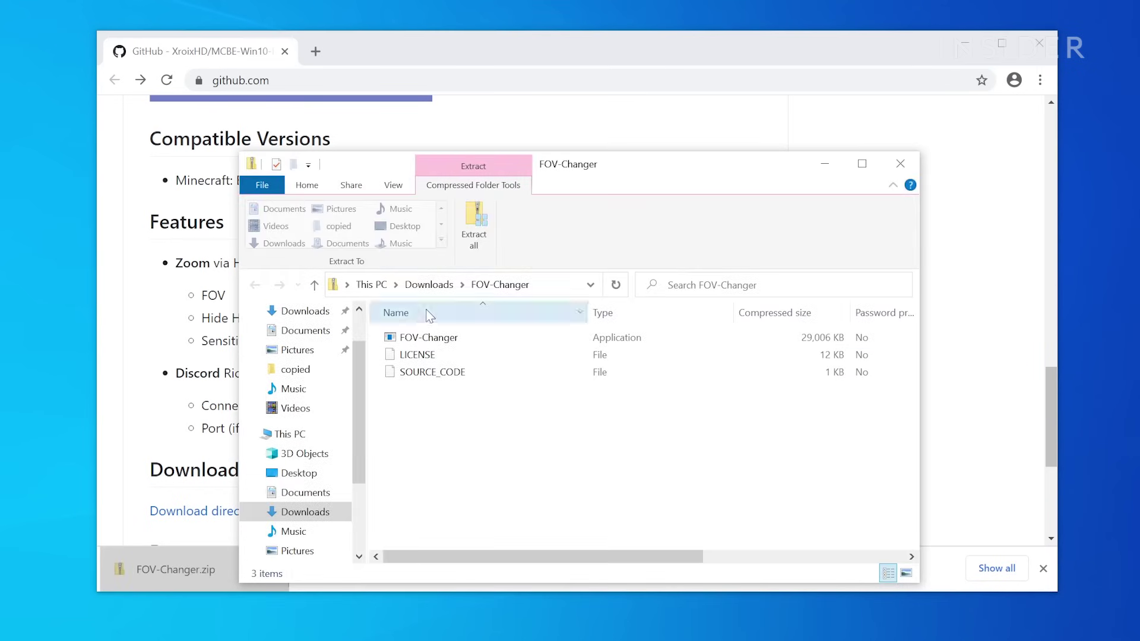
left_click(475, 239)
left_click(661, 499)
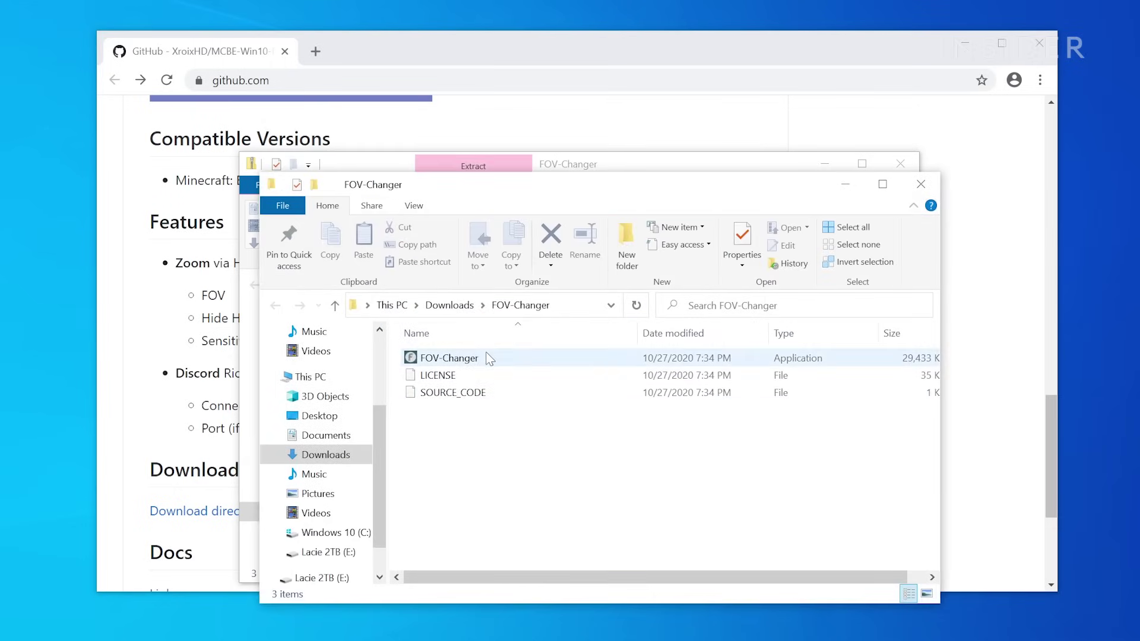
Launch FOV-Changer.exe, try Start to connect it to Minecraft, and view its Settings tab.
double_click(486, 357)
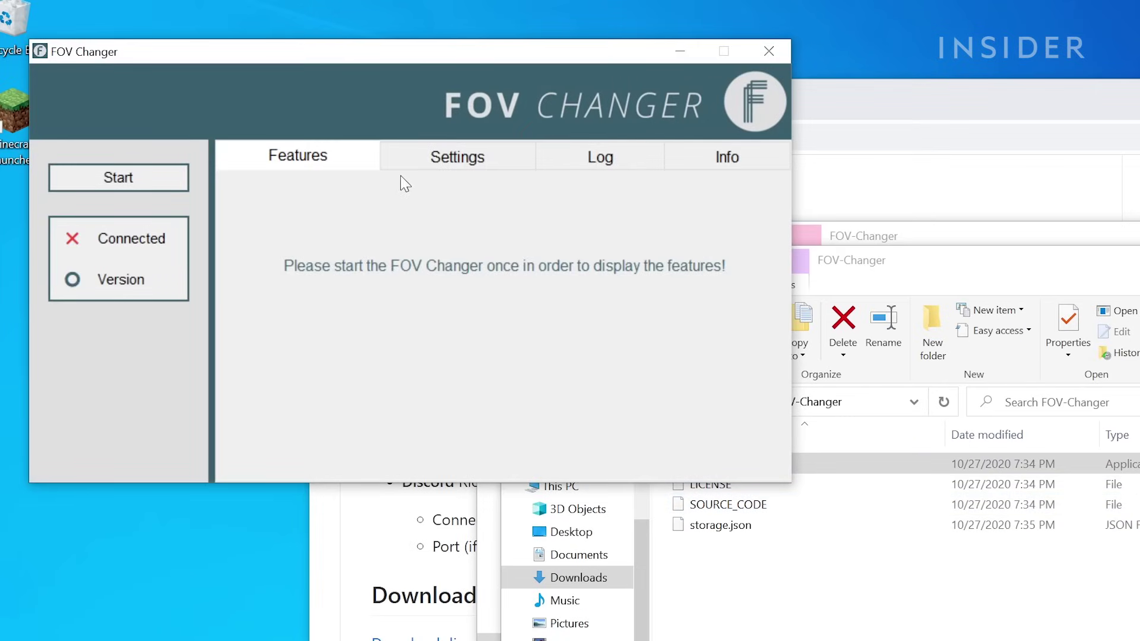
left_click(136, 177)
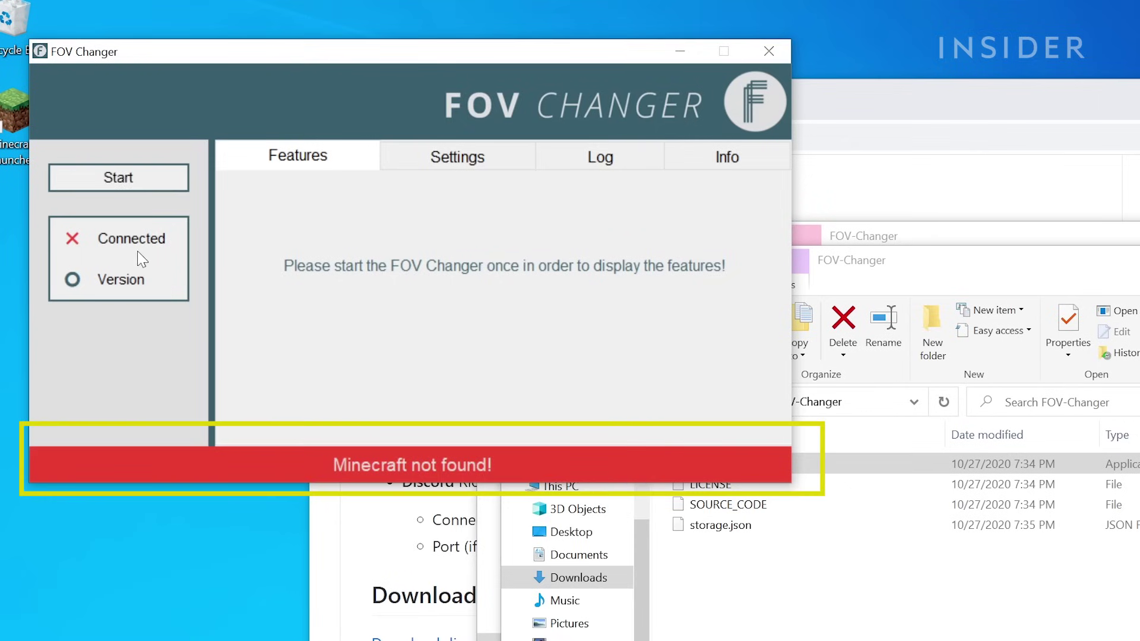
left_click(434, 158)
scroll(484, 222, "down", 1)
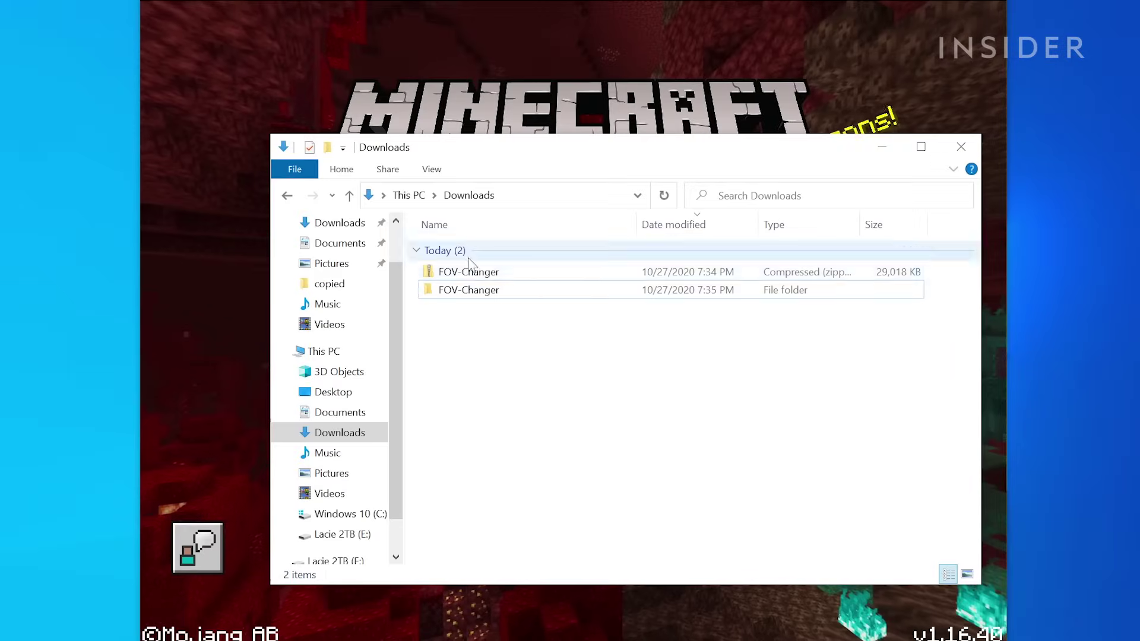
Relaunch FOV-Changer from the extracted folder, start it connected to Minecraft, and check its Settings.
double_click(493, 289)
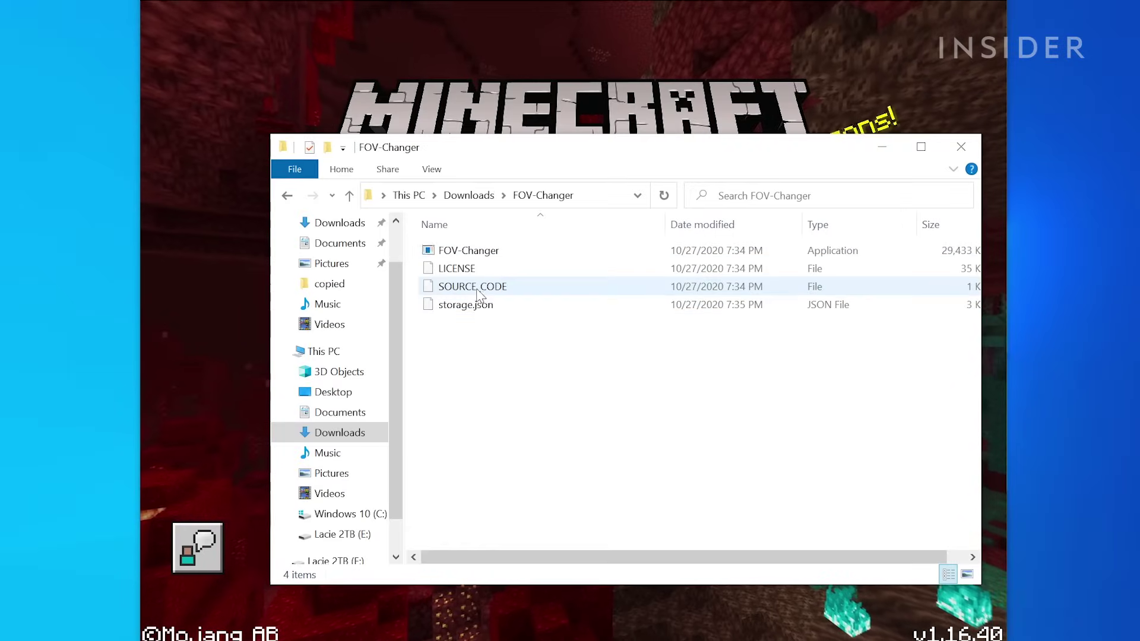
double_click(496, 253)
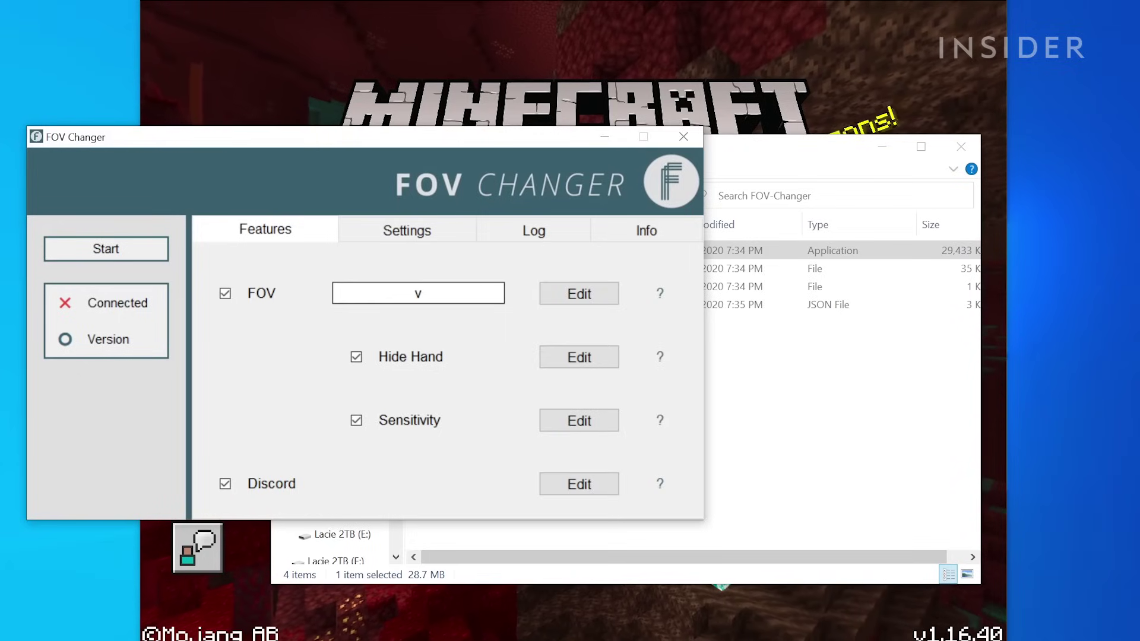
left_click(84, 250)
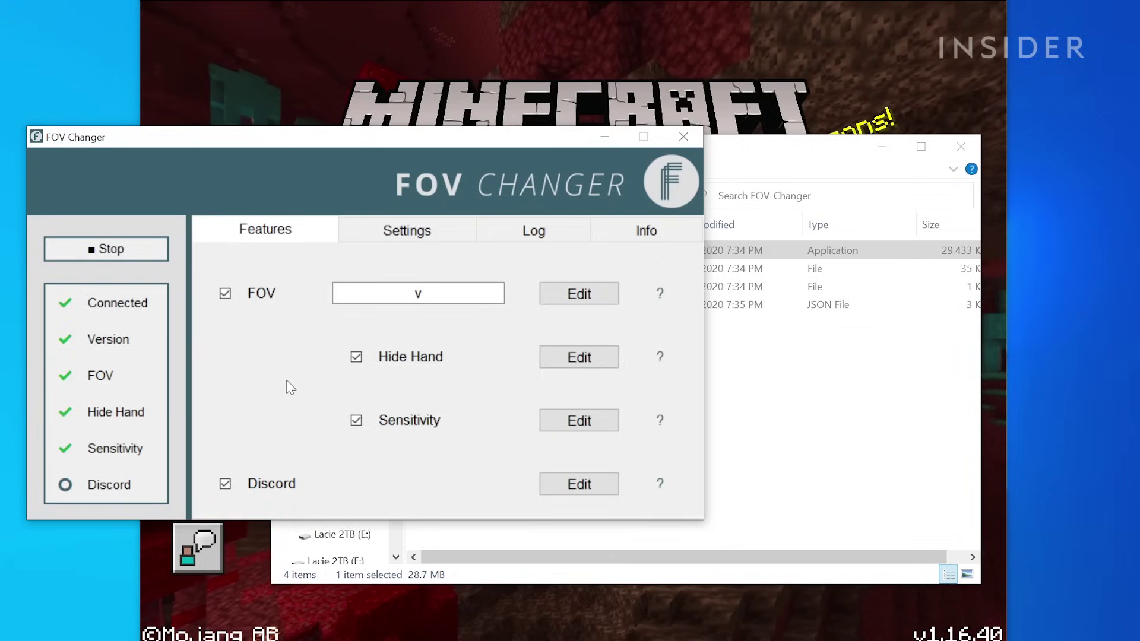
left_click(425, 232)
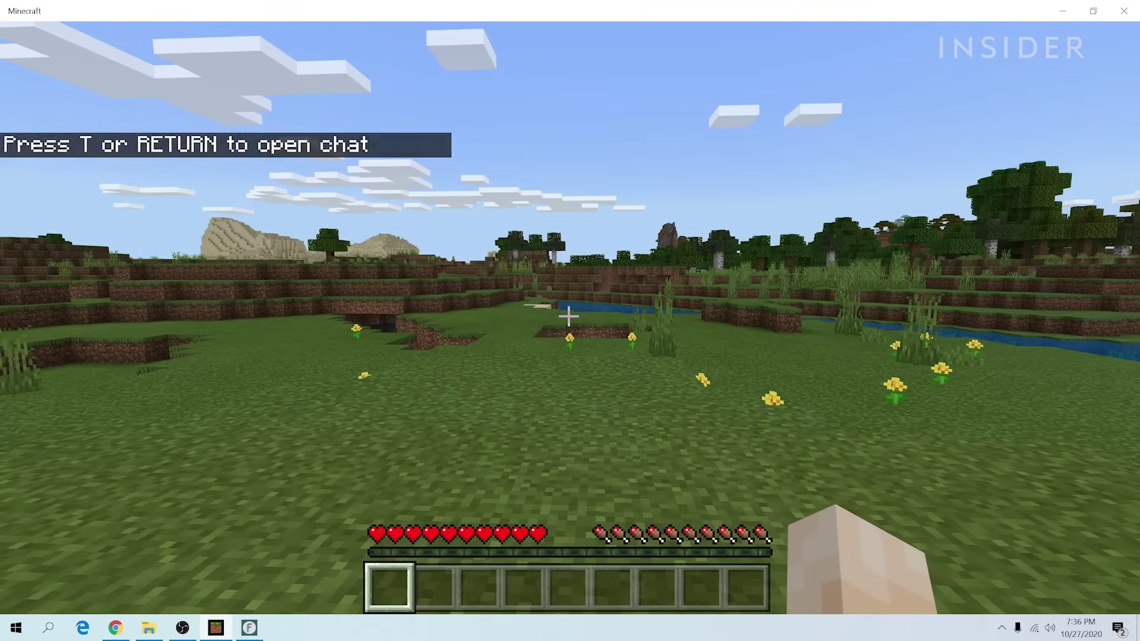
Pause Minecraft and bring the FOV Changer window with its Features tab to the front.
key("Escape")
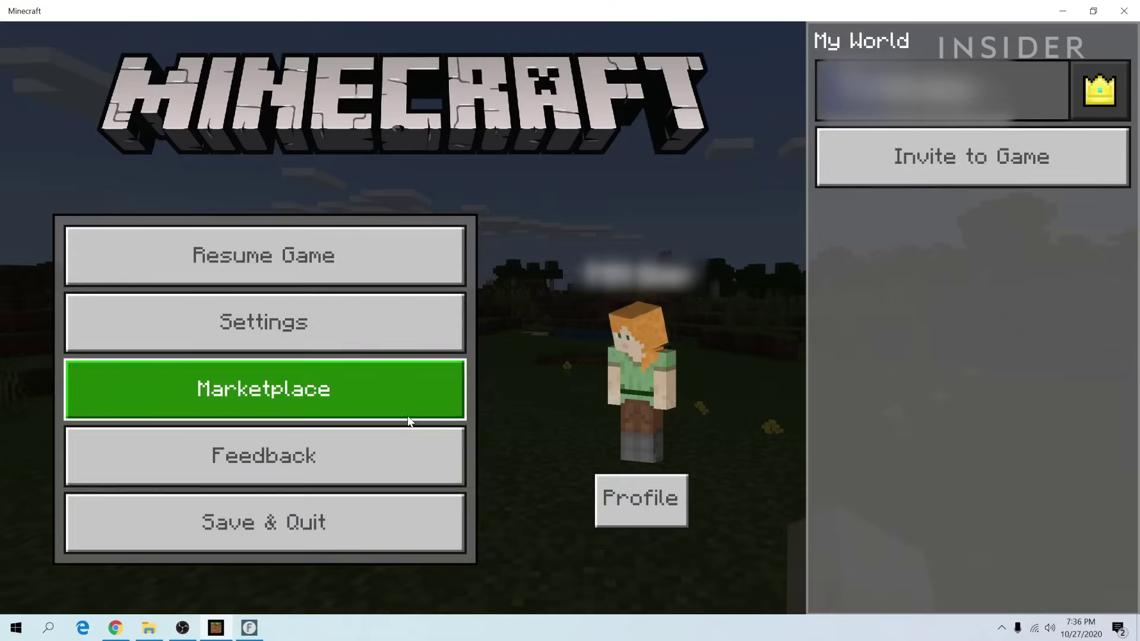
left_click(250, 628)
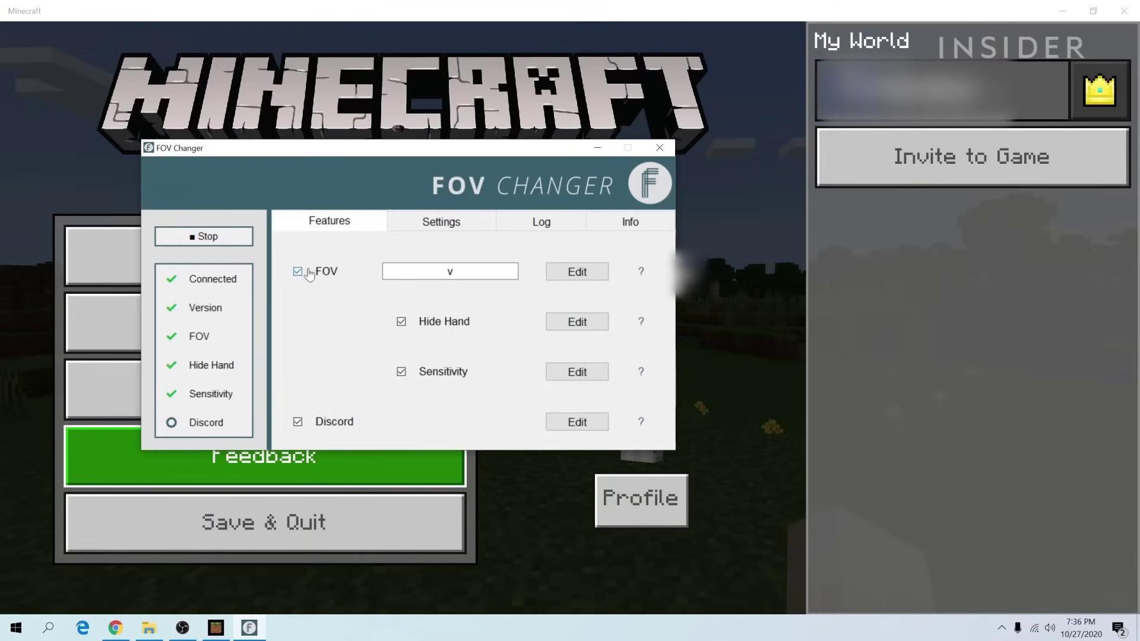